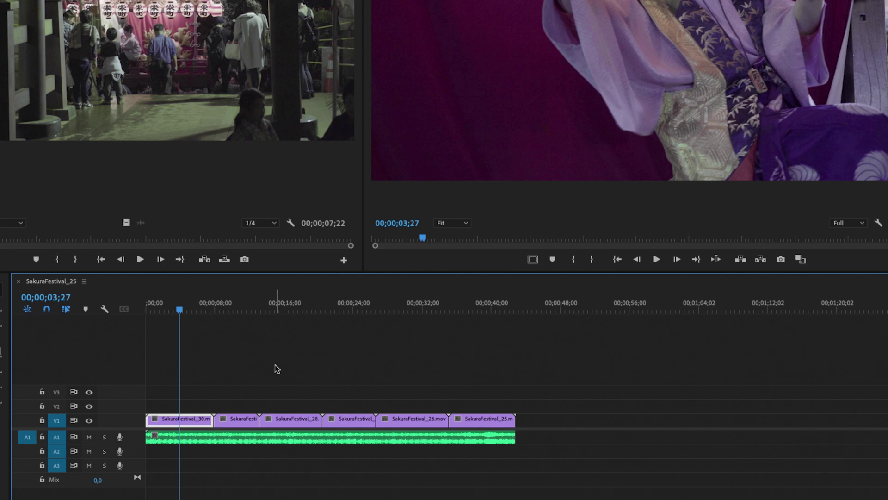
Mark an In point at 00;00;00;00 and an Out point at the clips' end, 00;00;42;26.
drag(179, 309, 140, 318)
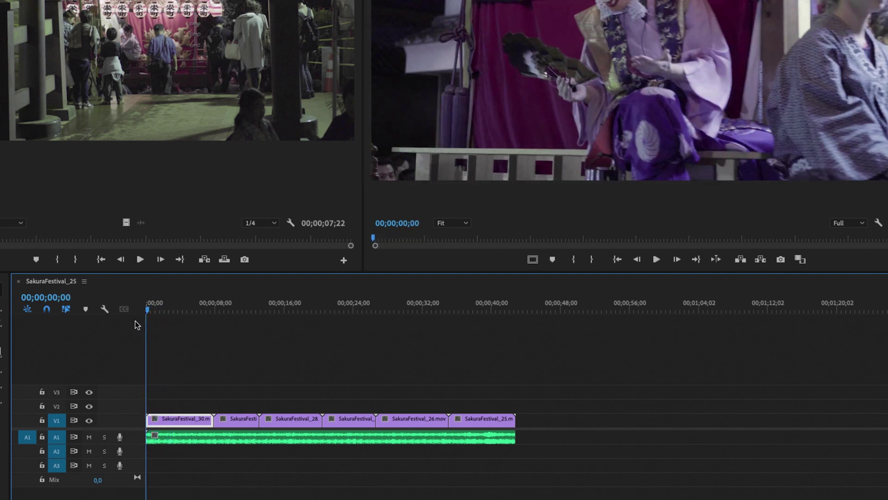
key(i)
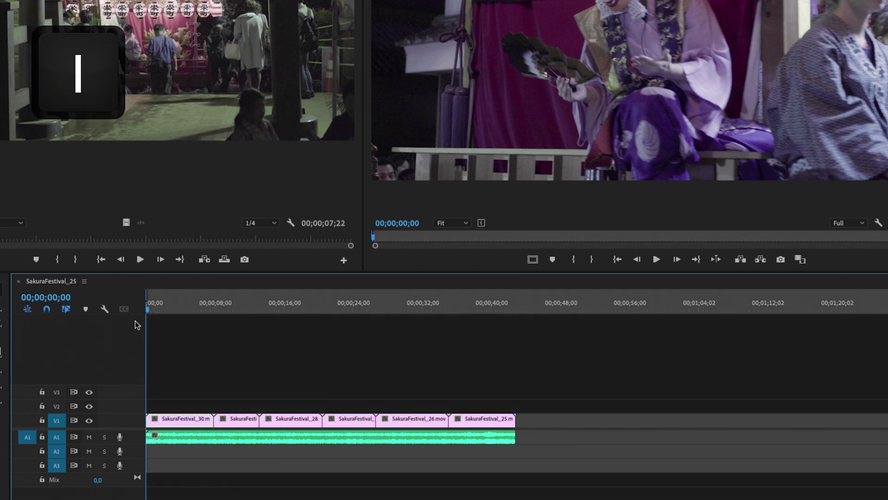
click(504, 303)
key(Down)
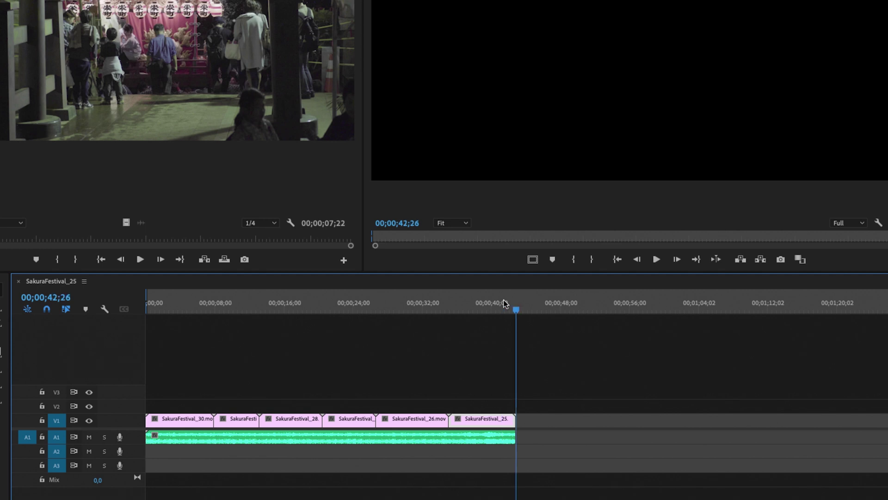
key(o)
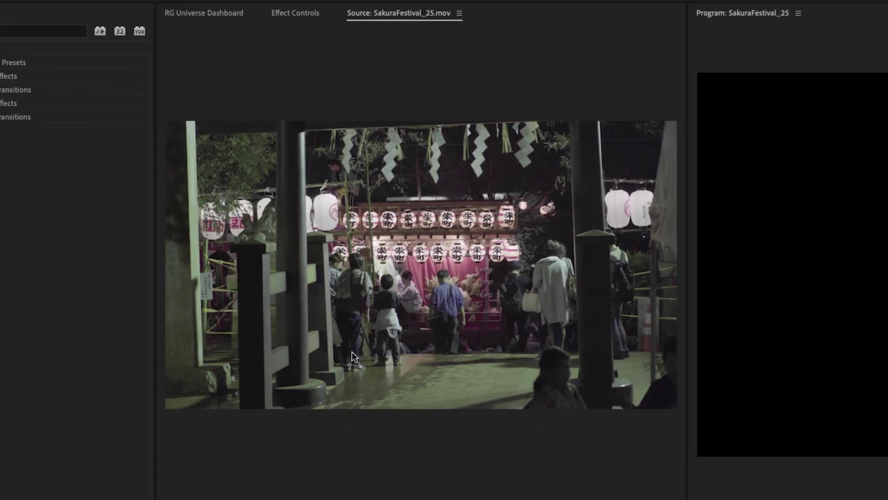
Open the Export Settings dialog for SakuraFestival_25 through File > Export > Media.
click(121, 7)
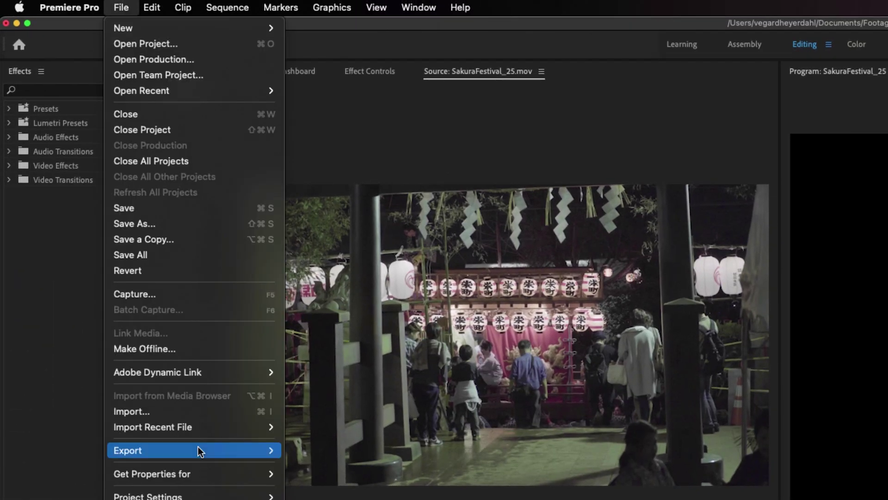
mouse_move(200, 451)
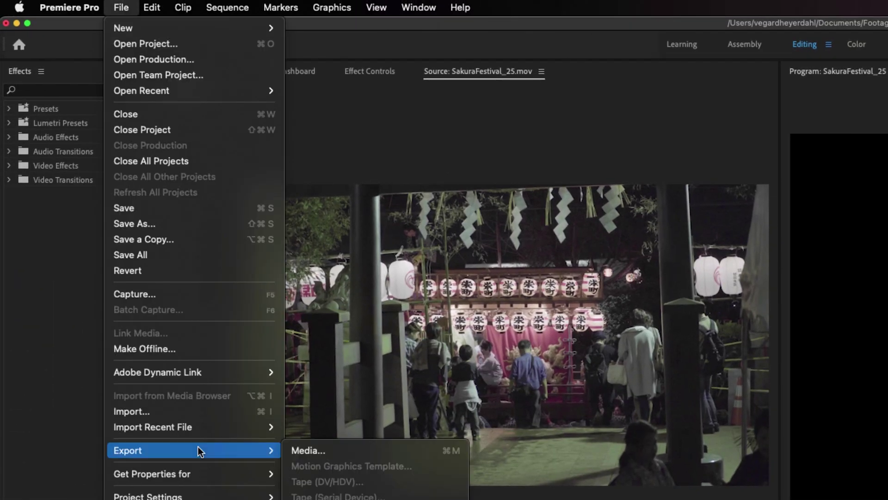
click(318, 450)
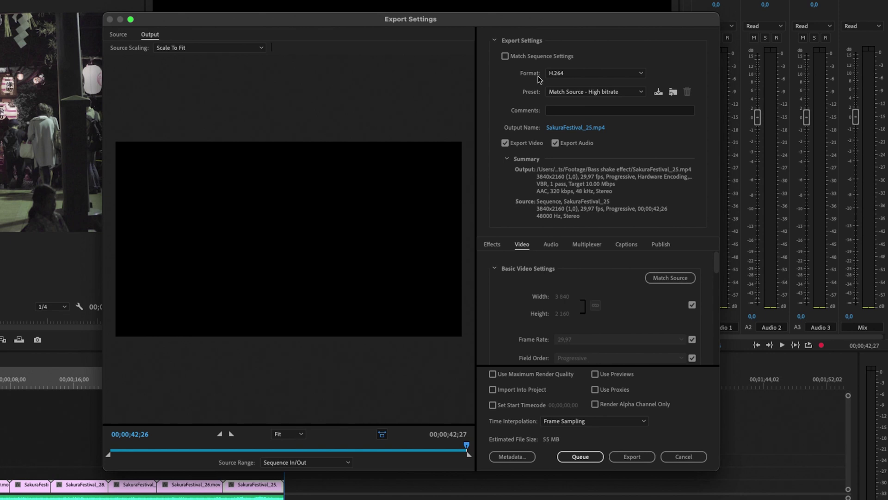
click(576, 74)
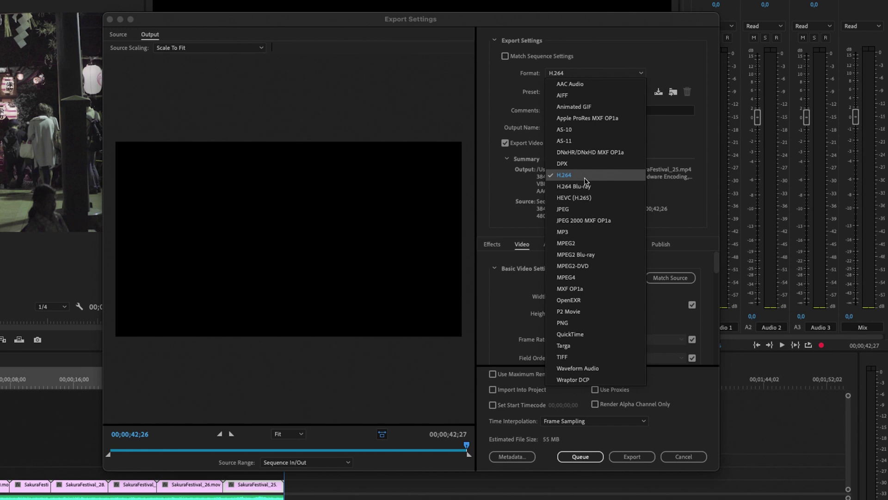
click(489, 95)
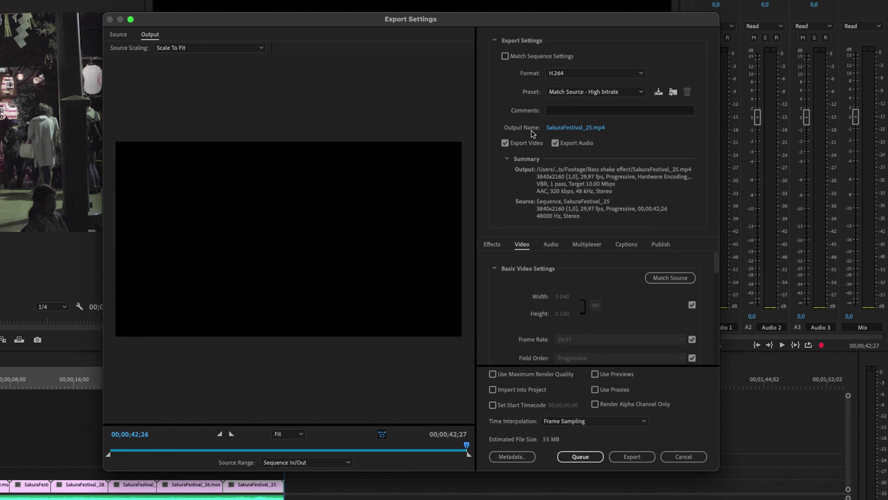
Rename the export output to res.mp4 and save it in the 4K export settings folder.
click(589, 130)
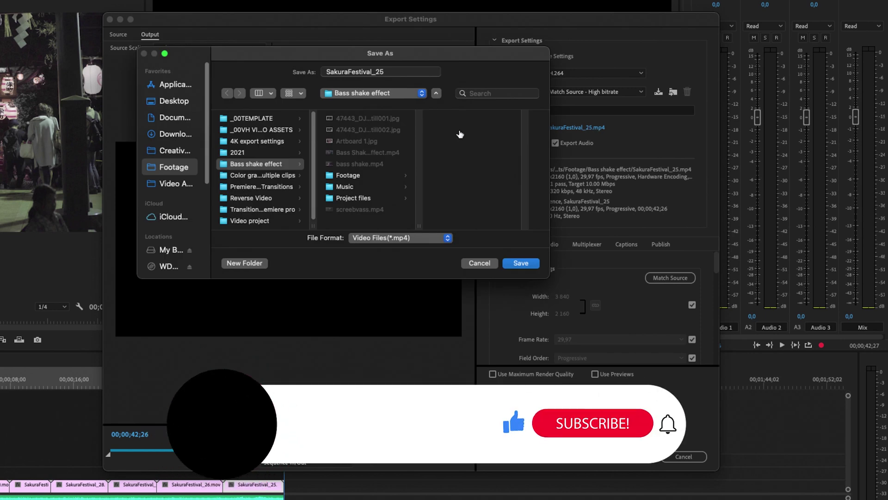
click(258, 142)
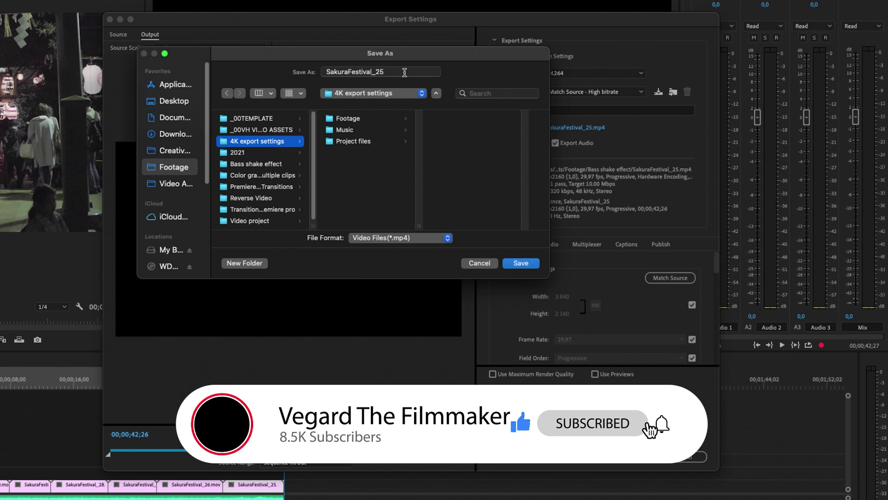
drag(405, 72, 325, 74)
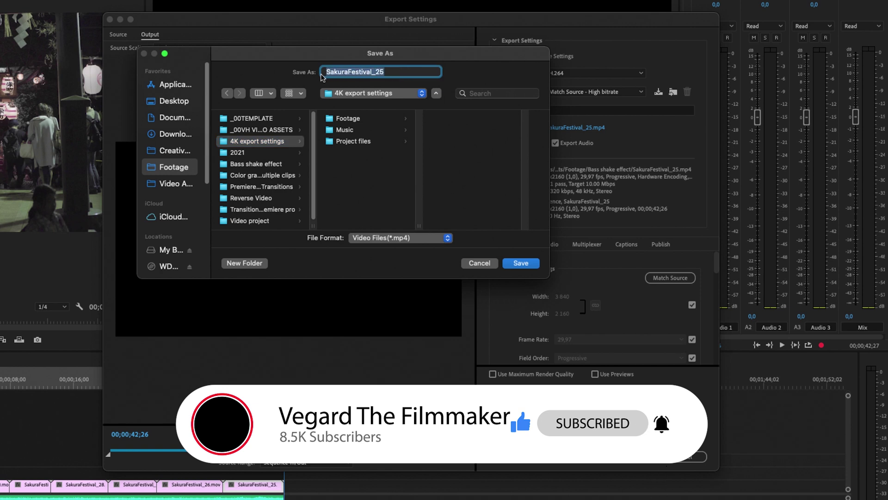
text(res)
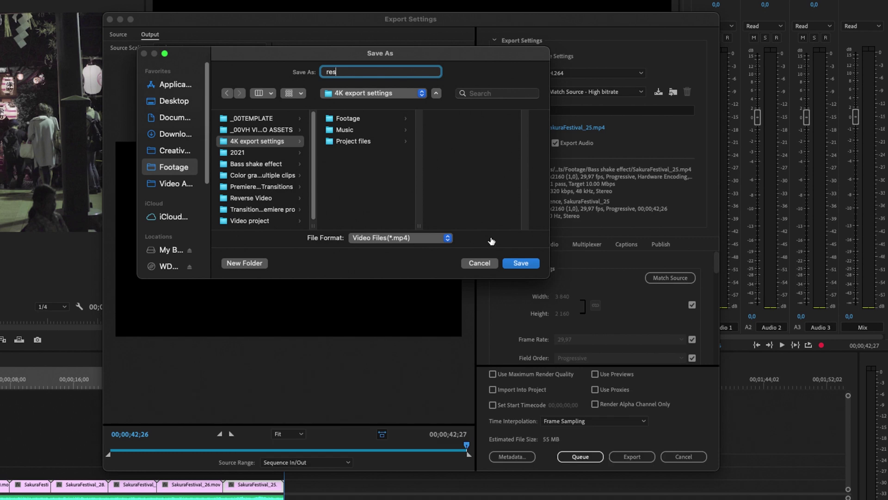
click(523, 262)
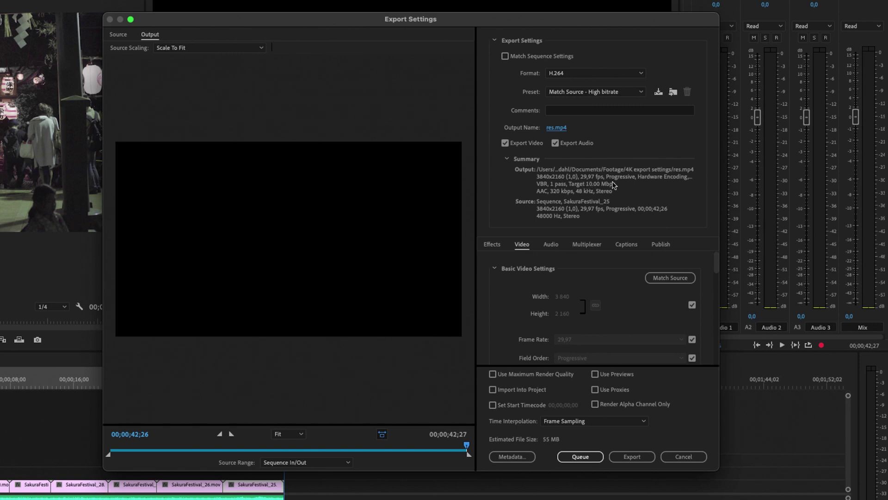
Review the Effects, Audio, Multiplexer, Captions and Publish tabs, then unlink 3840×2160 from Match Source.
click(493, 245)
click(523, 244)
click(558, 243)
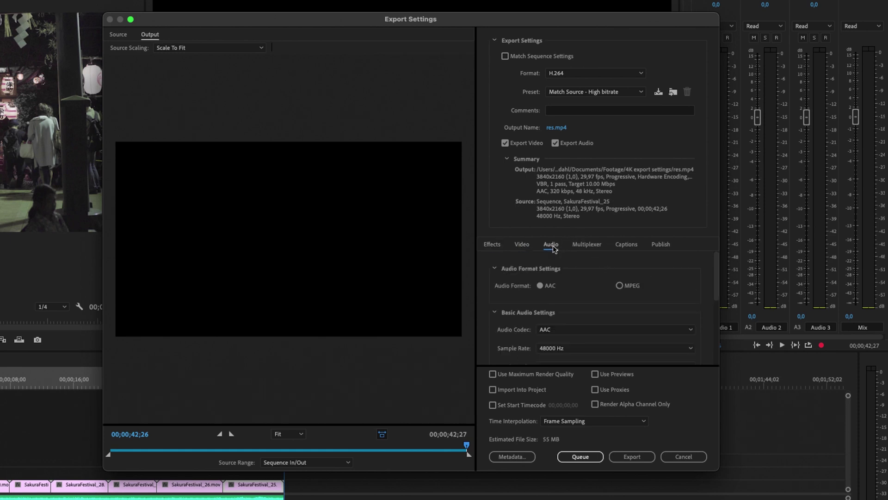
click(584, 249)
click(617, 250)
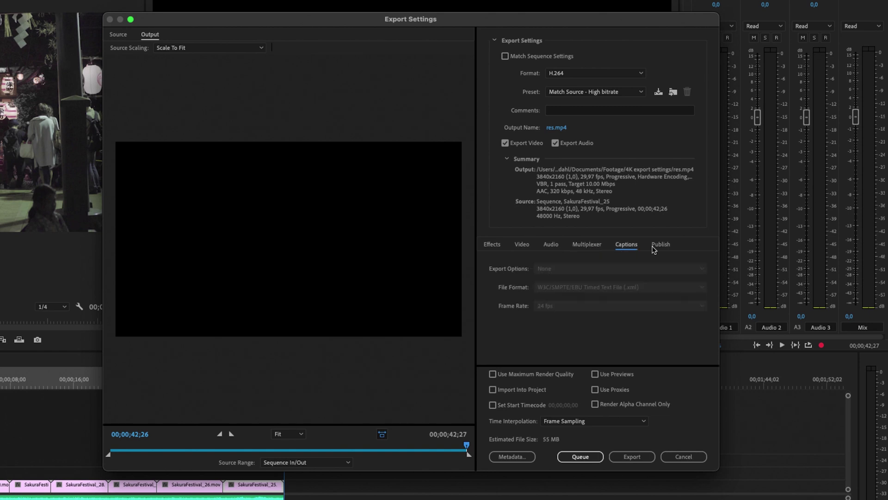
click(660, 248)
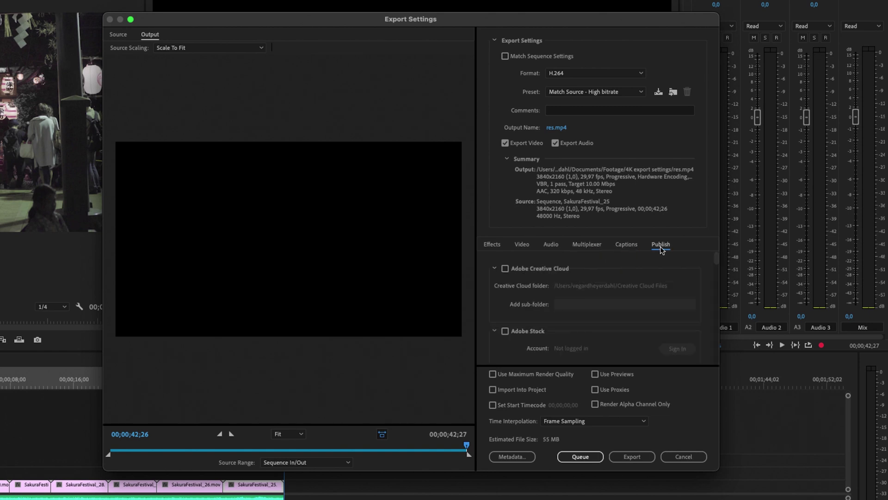
click(522, 248)
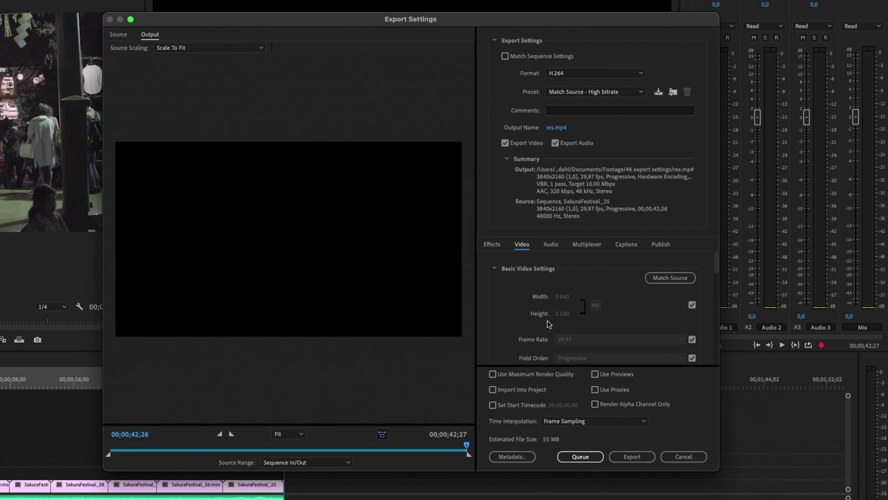
click(694, 304)
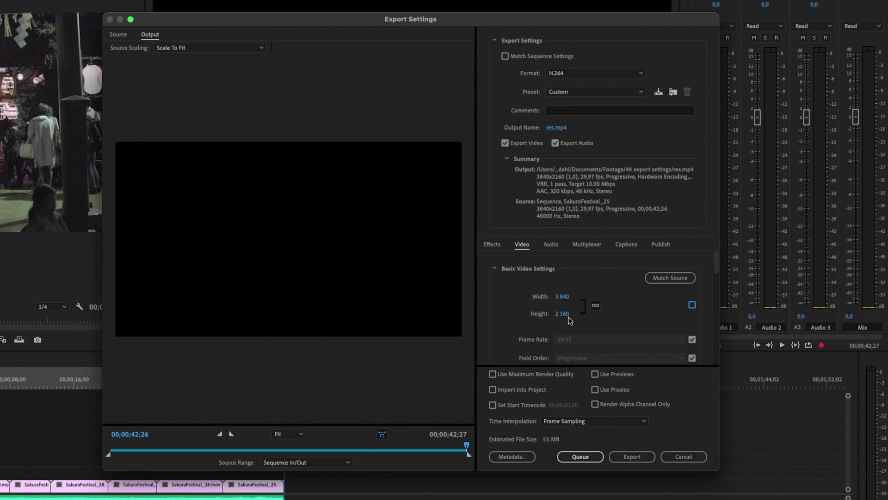
Re-check Match Source for width and height and enable Render at Maximum Depth.
click(693, 304)
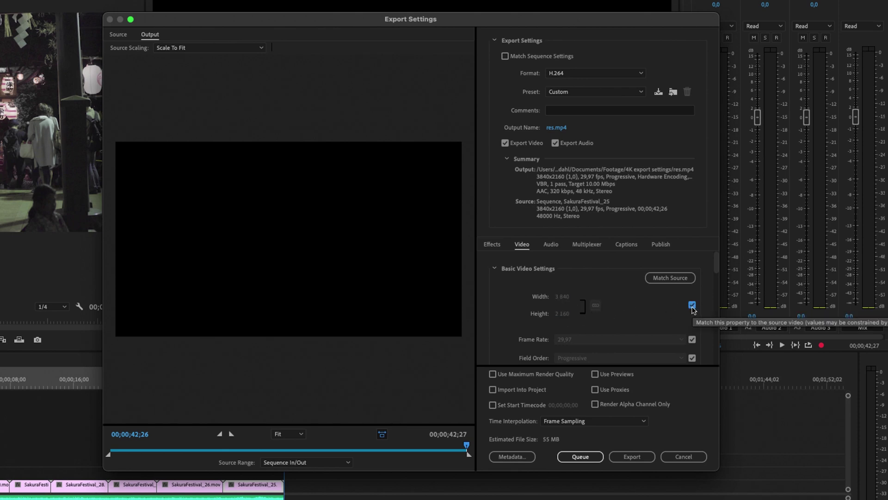
scroll(641, 311, down, 3)
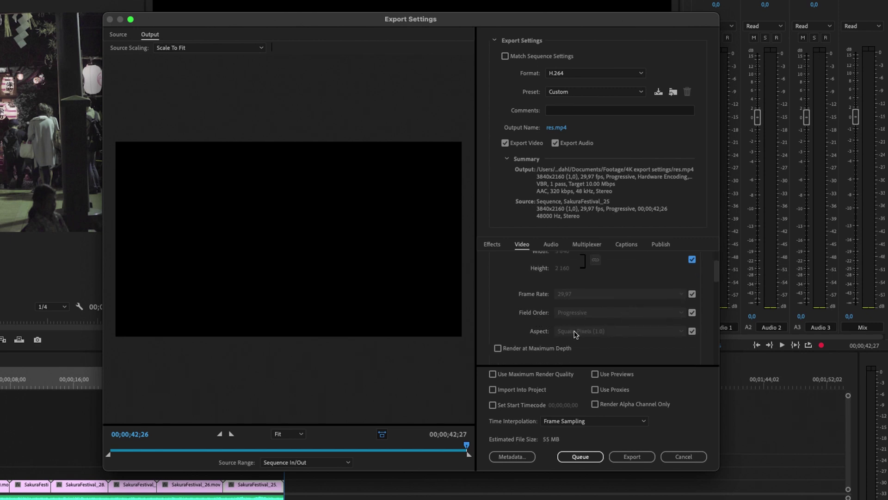
scroll(577, 335, down, 2)
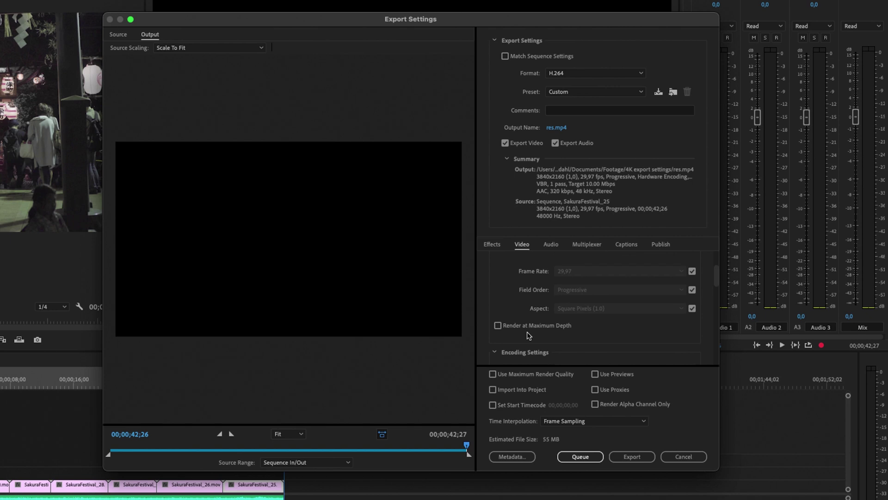
click(498, 326)
scroll(504, 329, down, 3)
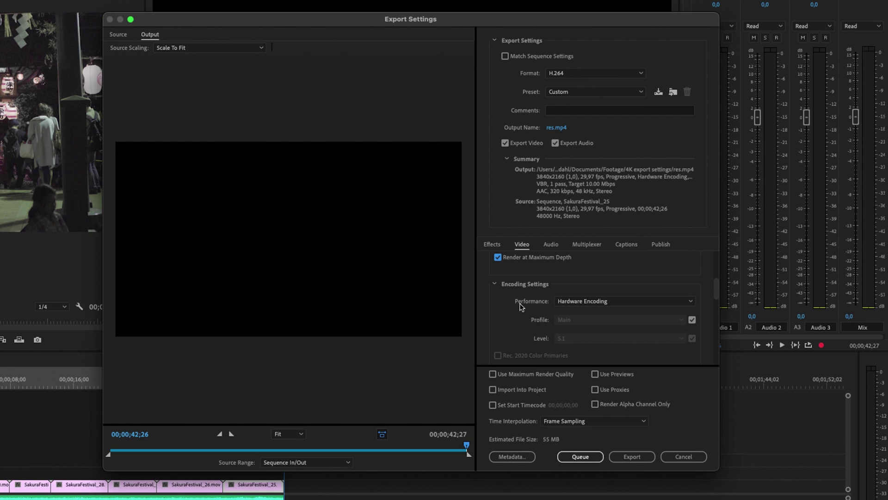
Change the Encoding Settings Performance from Hardware Encoding to Software Encoding.
click(604, 302)
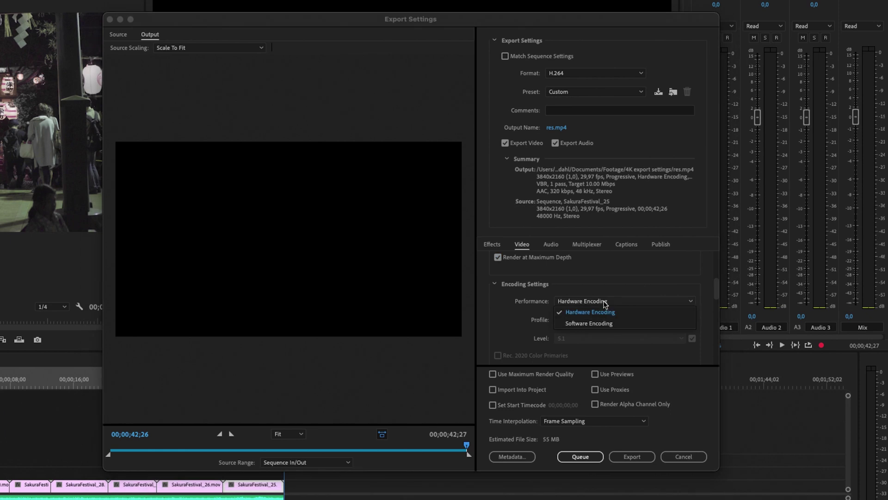
click(622, 323)
scroll(539, 287, down, 2)
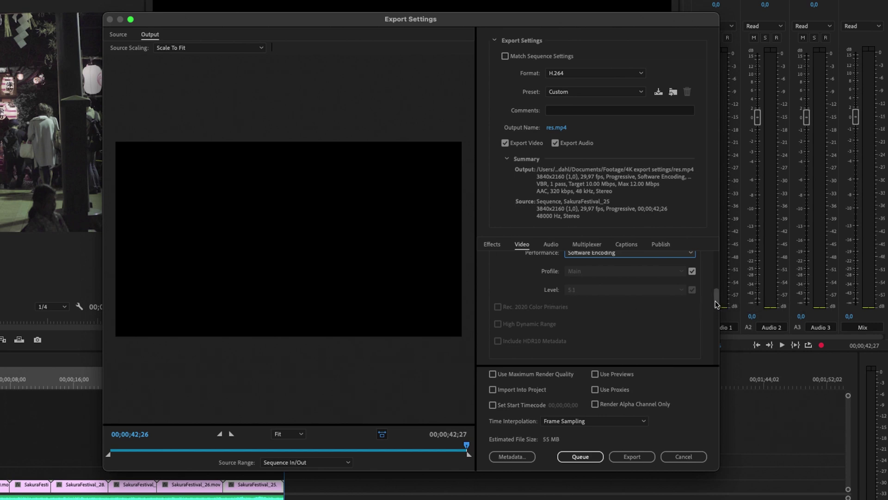
drag(715, 304, 717, 347)
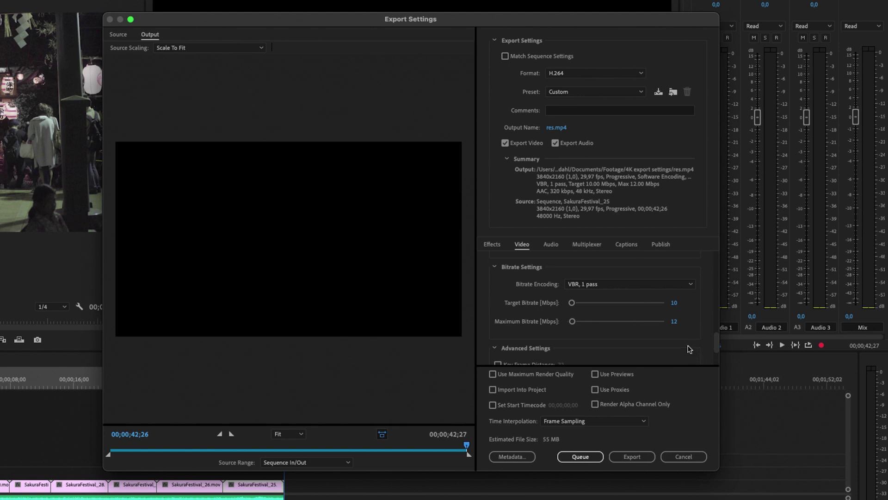
Set Bitrate Encoding to CBR instead of VBR, 1 pass.
click(597, 284)
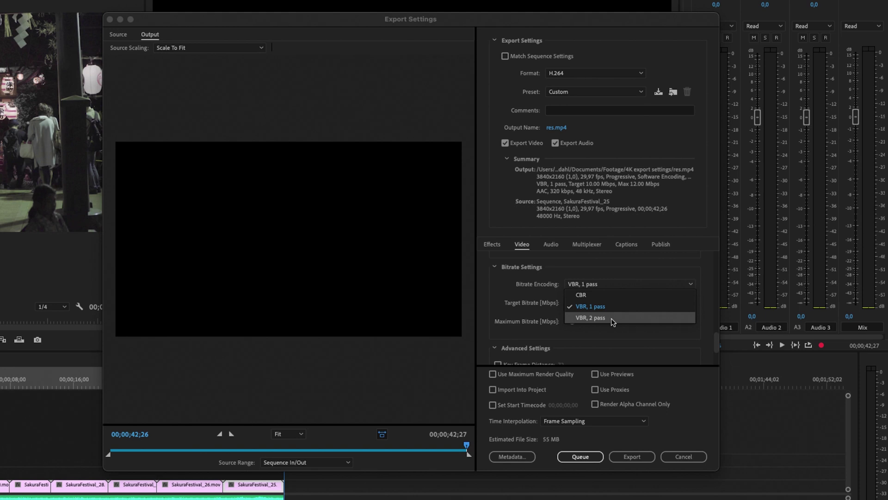
click(609, 294)
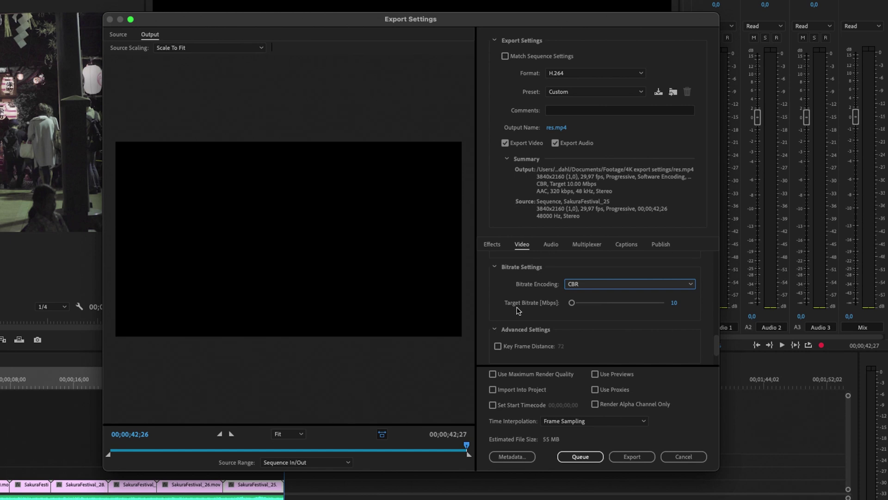
Set the Target Bitrate to 100 Mbps, briefly trying 60 before settling back on 100.
click(674, 304)
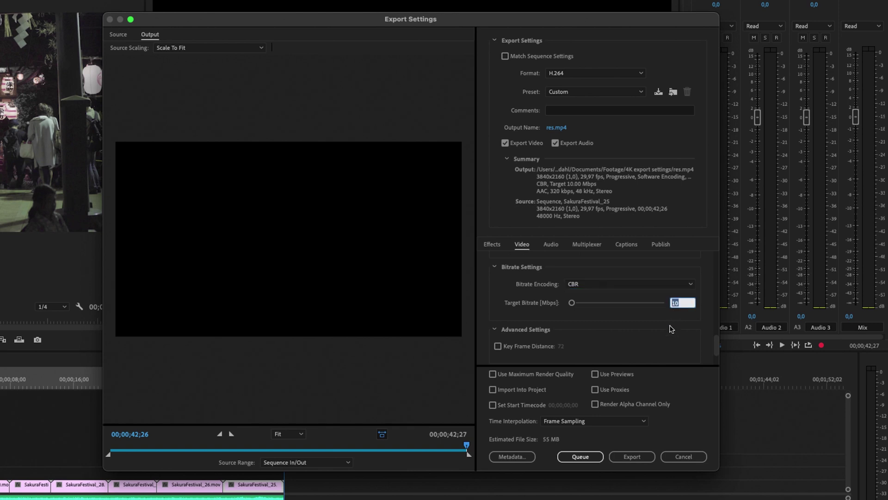
text(100)
key(Return)
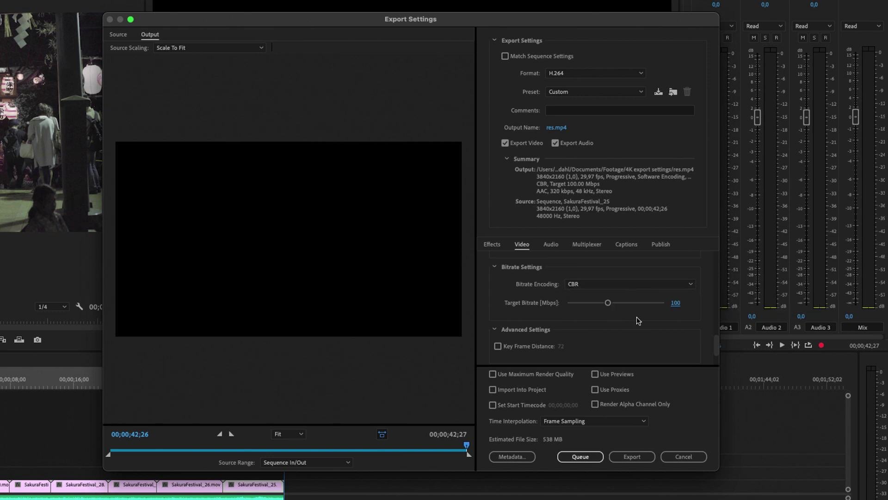
click(676, 304)
text(60)
key(Return)
click(673, 303)
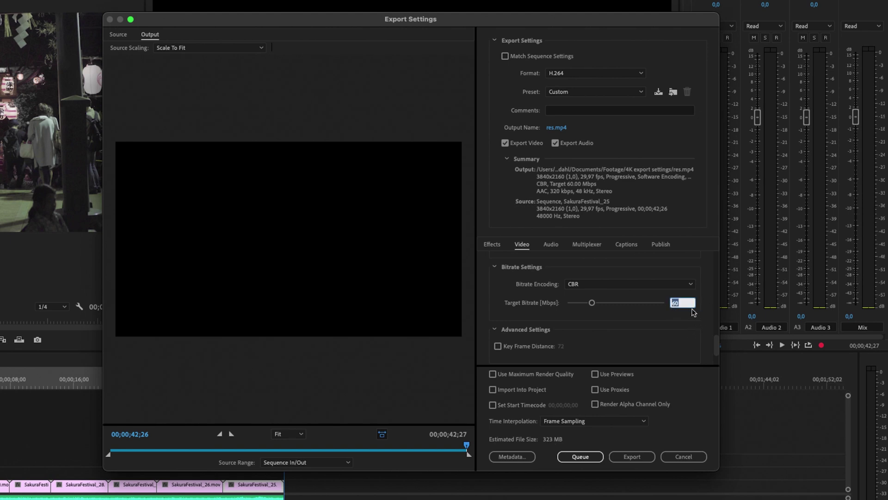
text(100)
key(Return)
scroll(659, 336, down, 2)
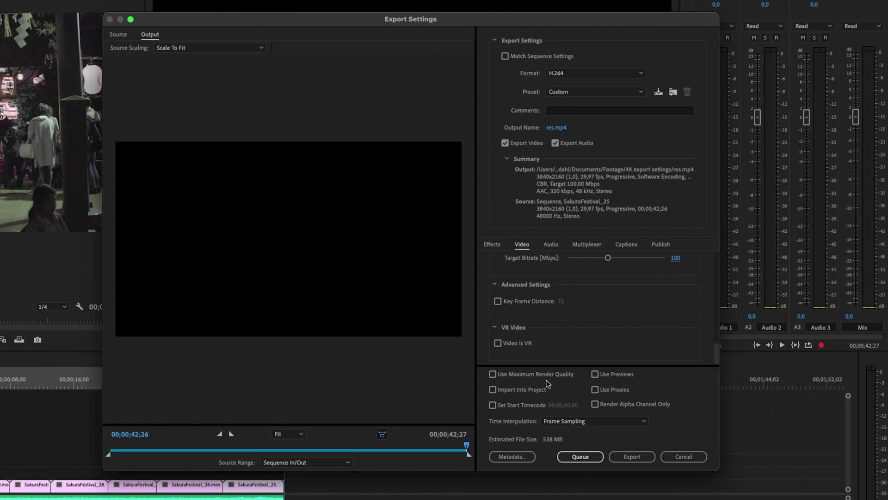
Check Use Maximum Render Quality for the res.mp4 export.
click(492, 374)
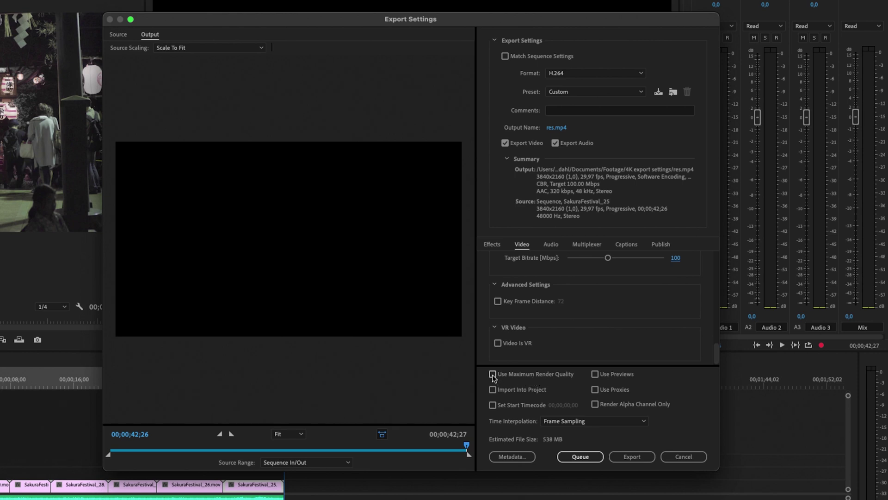